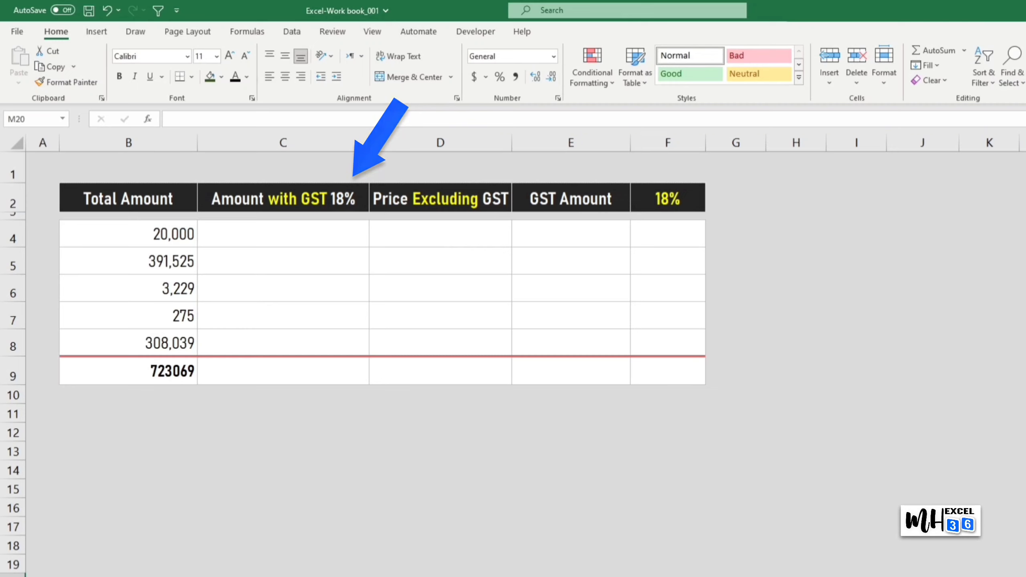
# - Enter =B4*1.18 in C4 and copy it down through C8
pyautogui.click(319, 239)
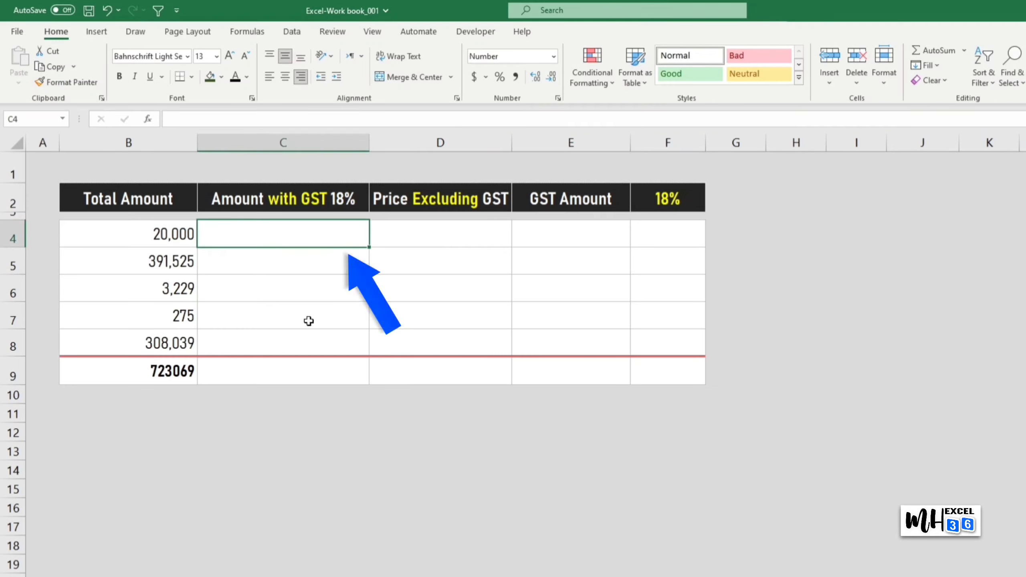
pyautogui.write('=')
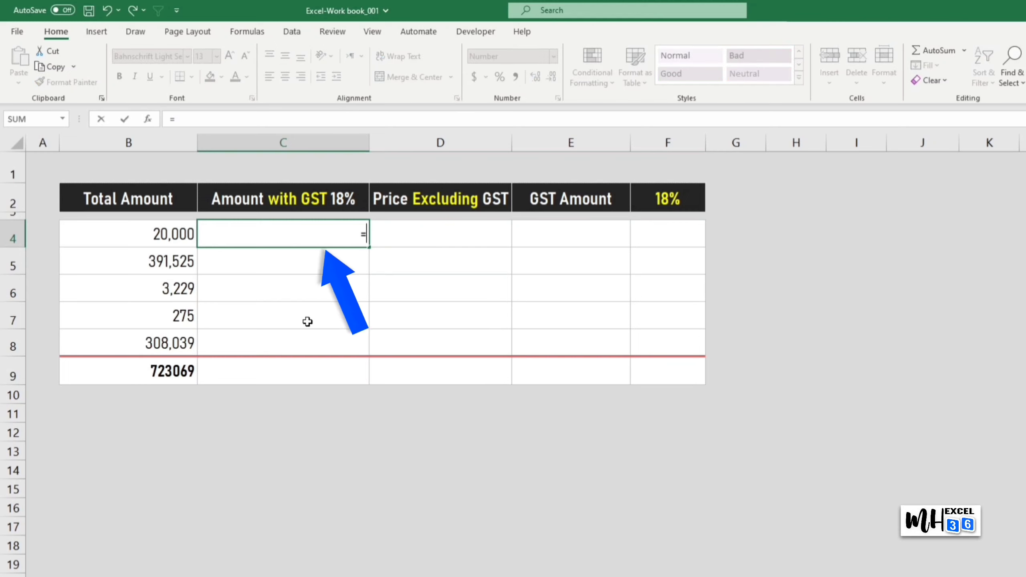
pyautogui.click(161, 236)
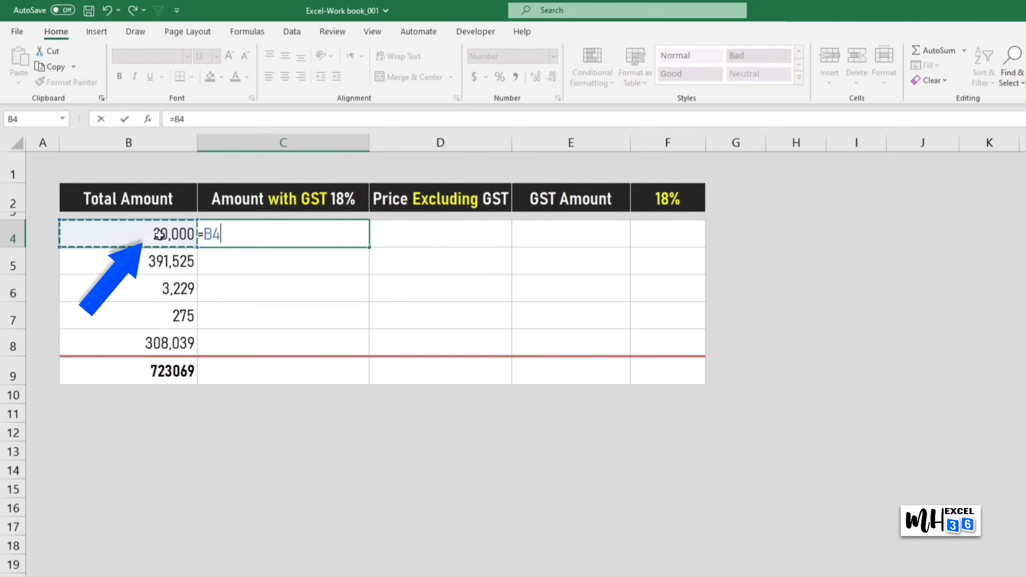
pyautogui.write('*')
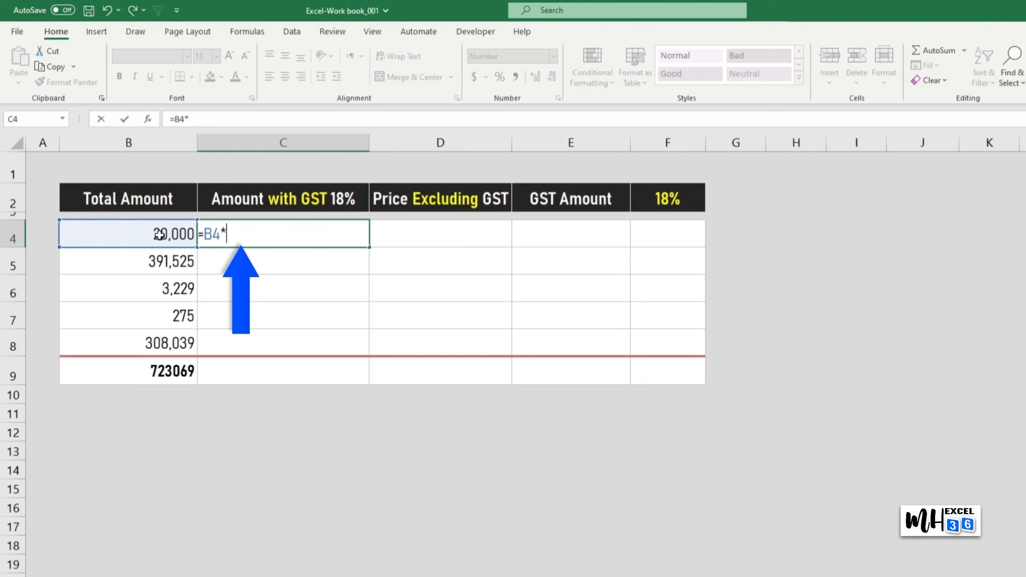
pyautogui.write('1.')
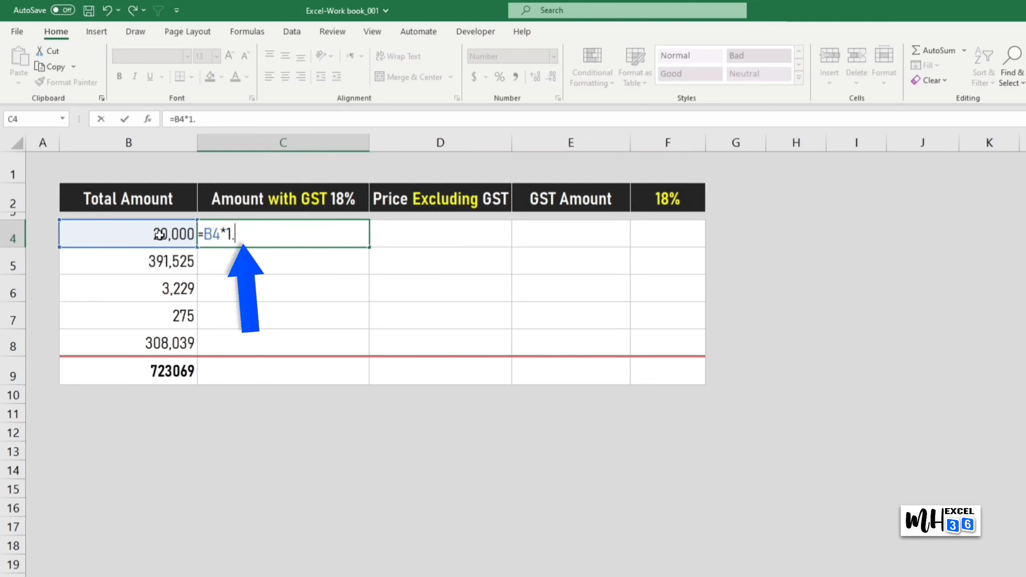
pyautogui.write('18')
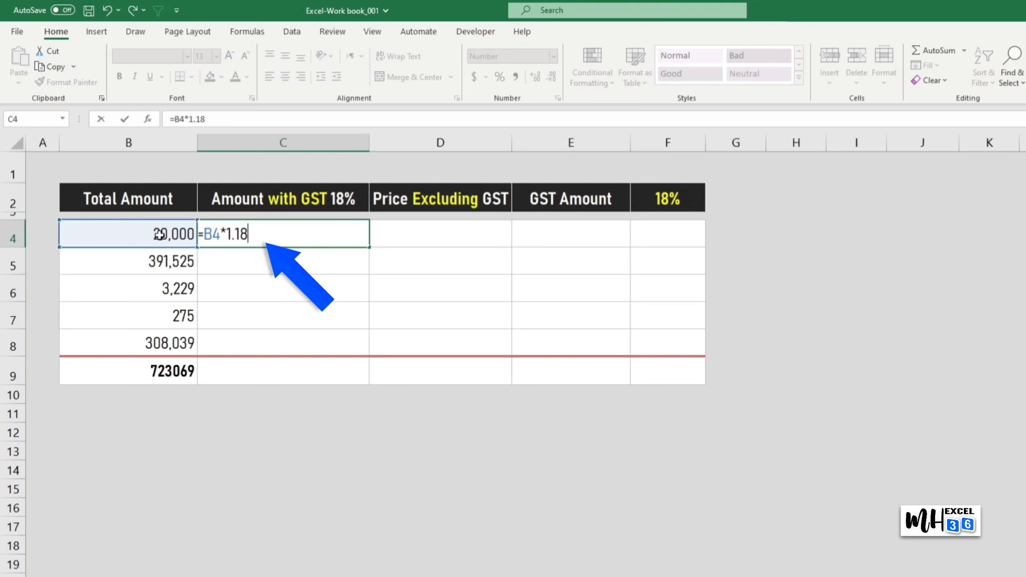
pyautogui.press('Return')
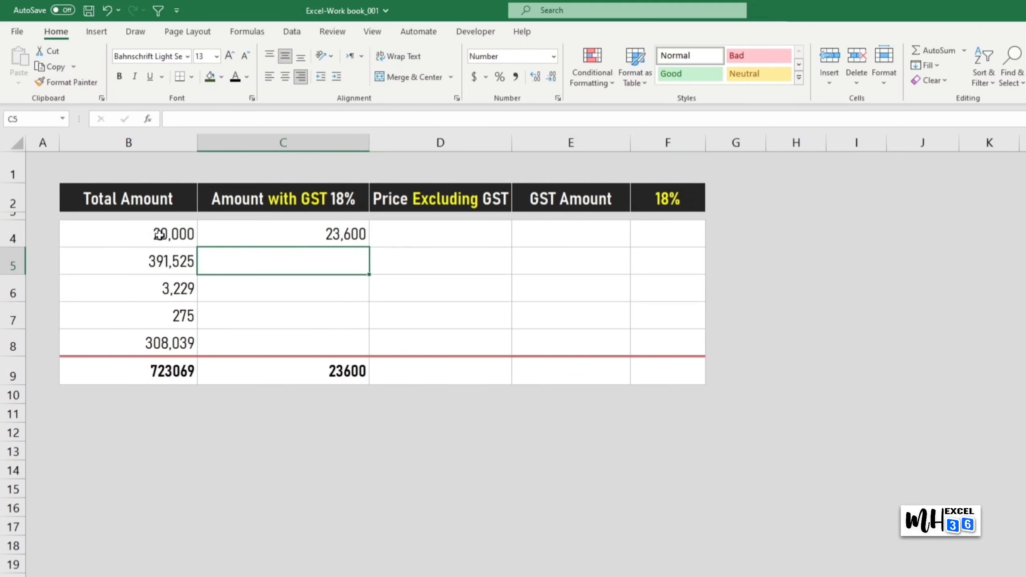
pyautogui.click(362, 236)
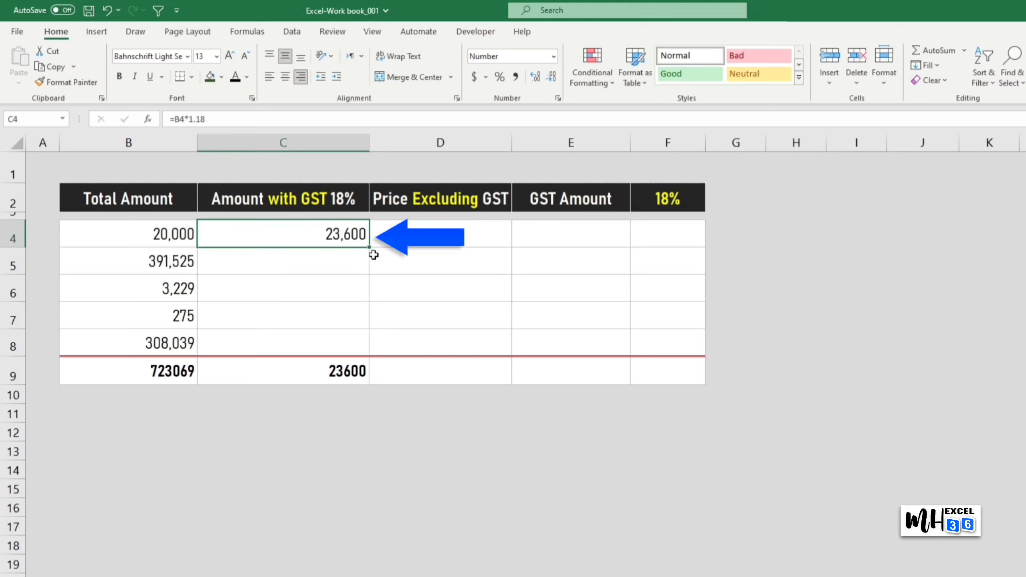
pyautogui.moveTo(371, 247); pyautogui.dragTo(372, 355)
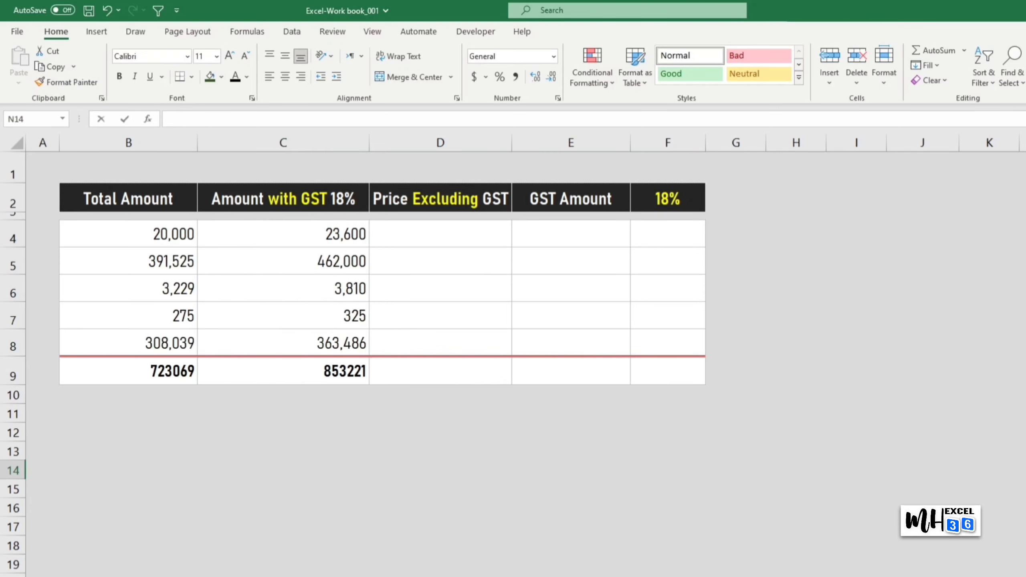
pyautogui.press('F2')
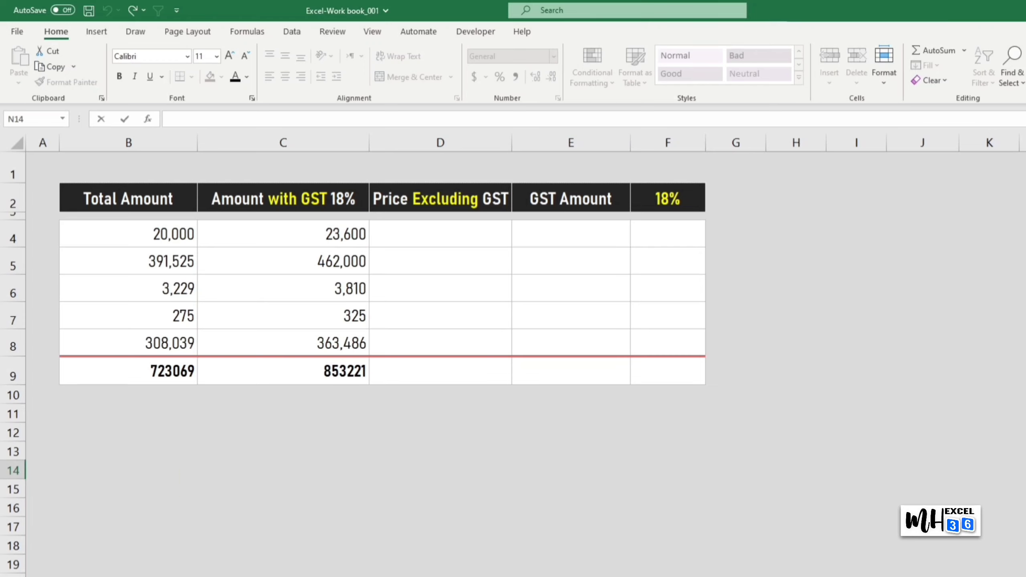
# - Enter =(C4/(1+$F$2)) in D4 and copy it down through D8
pyautogui.click(447, 244)
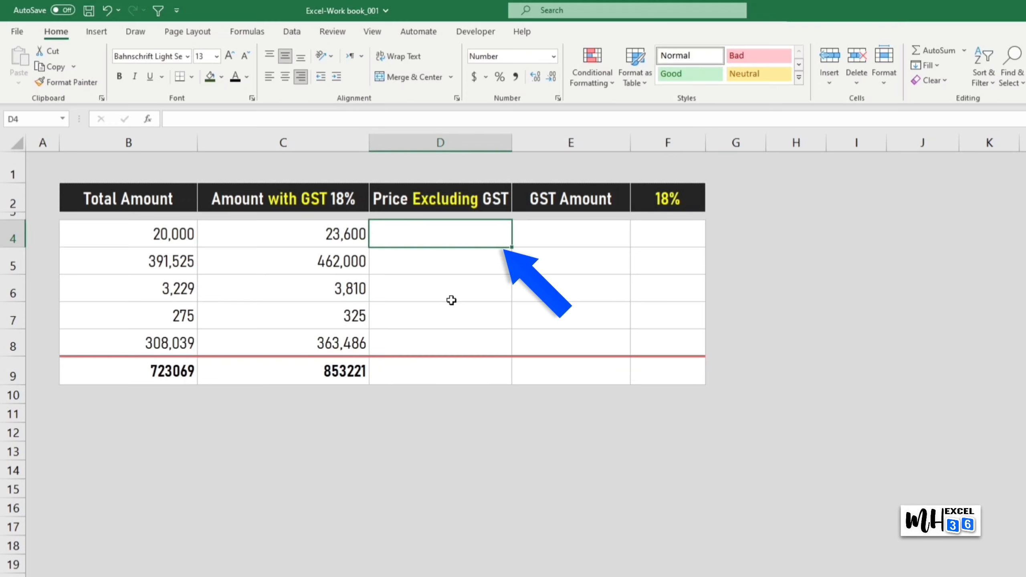
pyautogui.write('=')
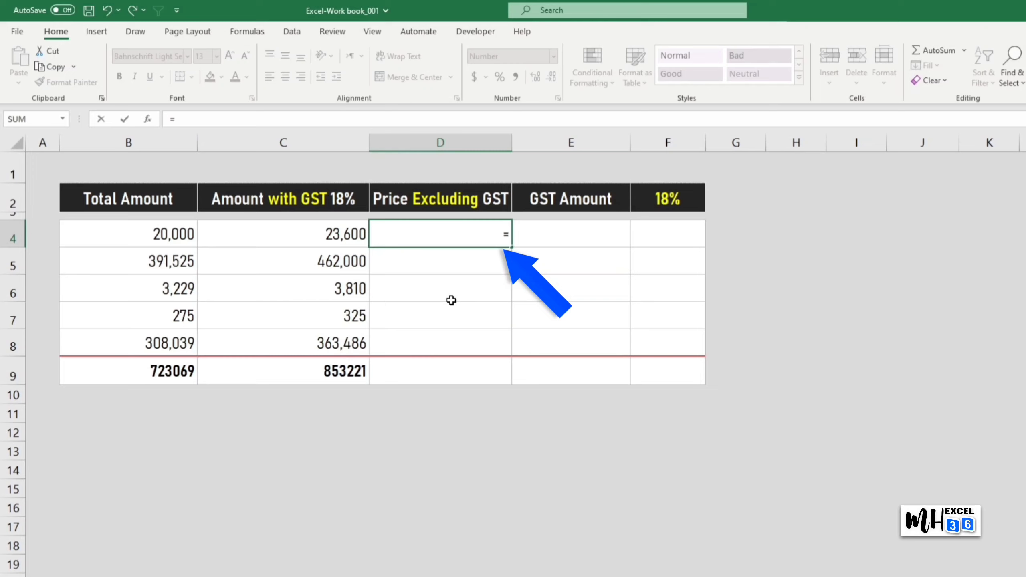
pyautogui.write('(')
pyautogui.click(341, 235)
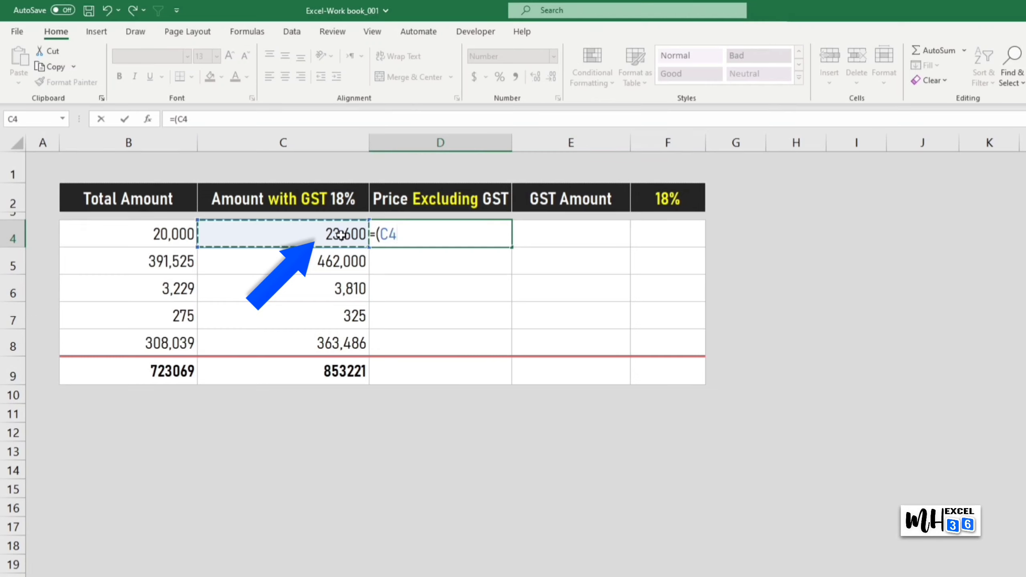
pyautogui.write('/')
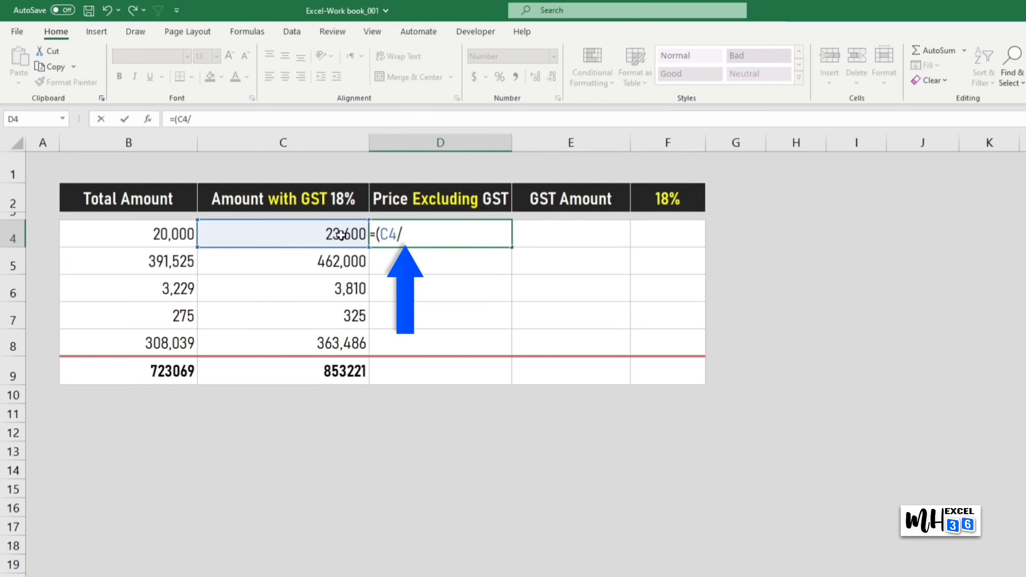
pyautogui.write('(')
pyautogui.write('1')
pyautogui.write('+')
pyautogui.click(687, 205)
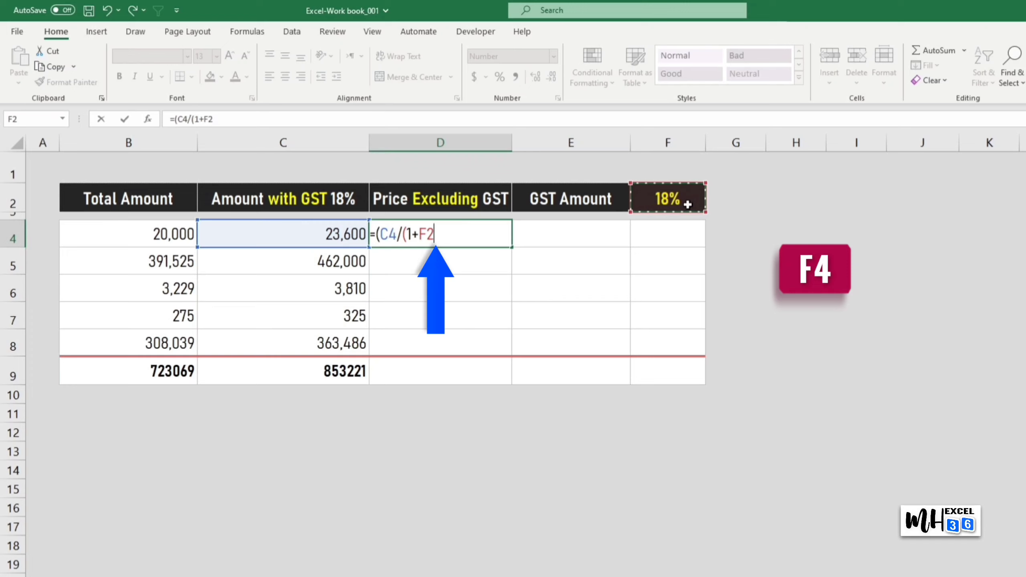
pyautogui.press('F4')
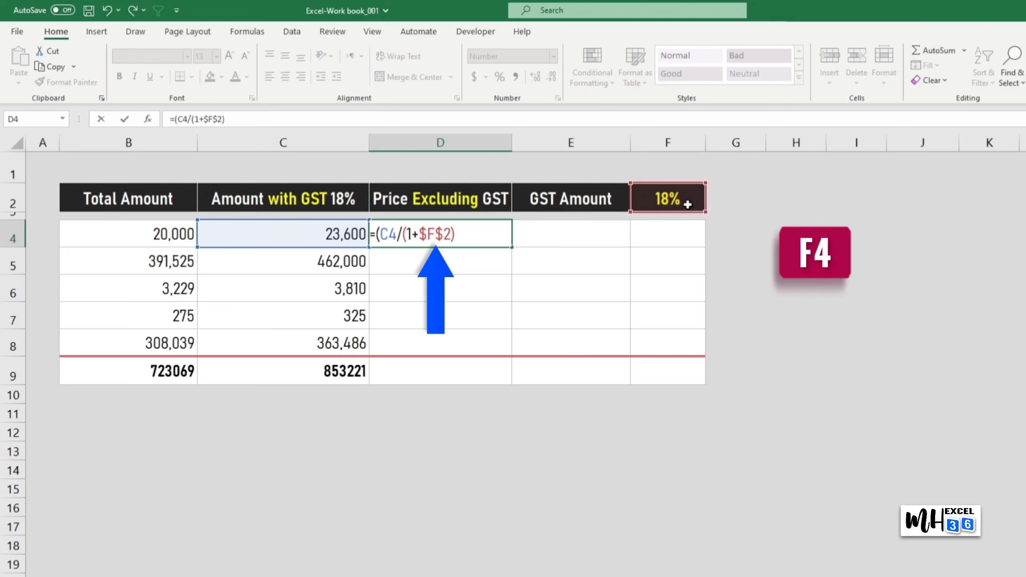
pyautogui.write('))')
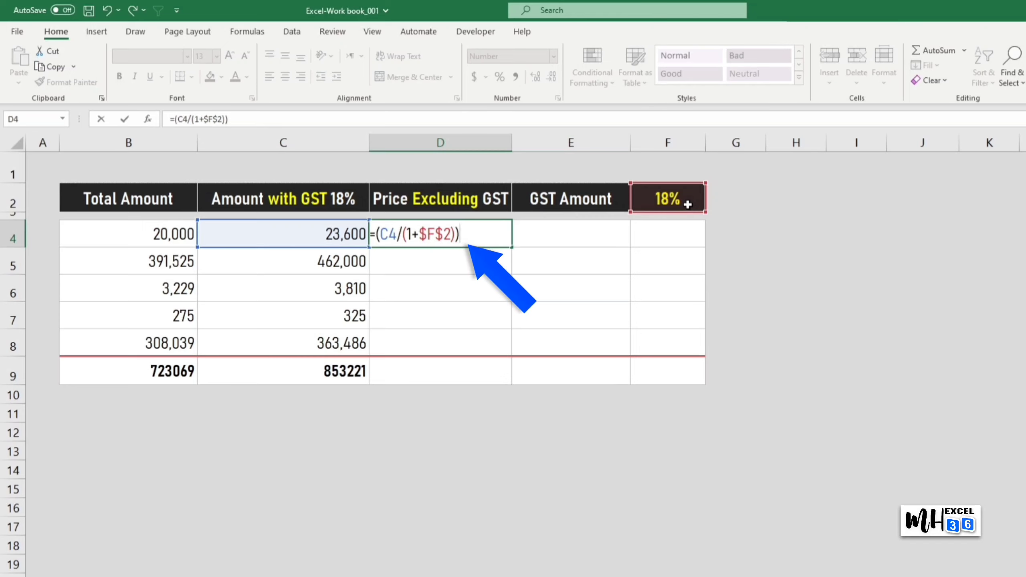
pyautogui.press('Return')
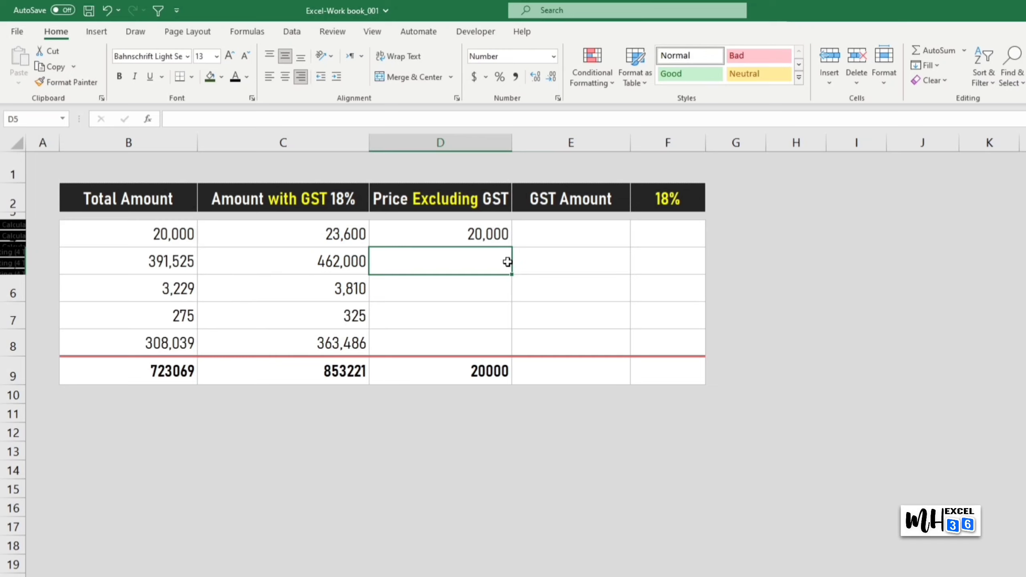
pyautogui.click(503, 237)
pyautogui.moveTo(512, 247); pyautogui.dragTo(514, 355)
pyautogui.doubleClick(668, 565)
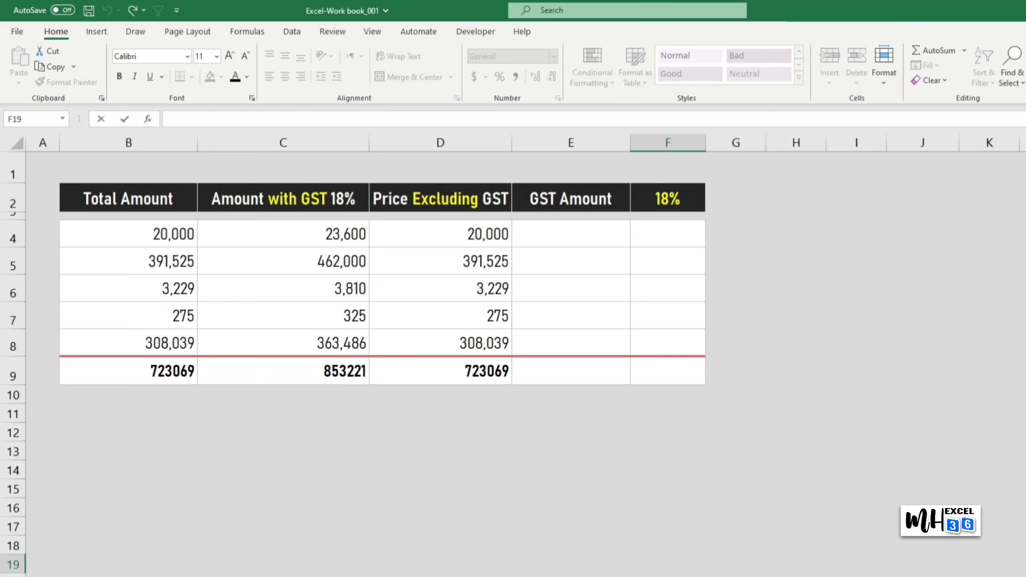
# - Enter =D4*$F$2 in E4 and copy it down through E8, totalling 130152
pyautogui.press('Escape')
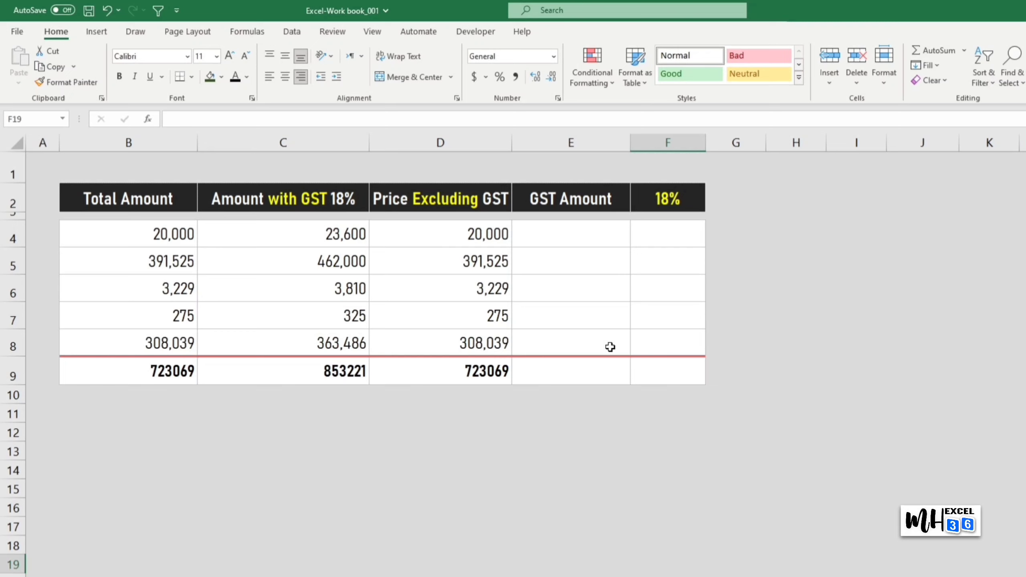
pyautogui.click(590, 235)
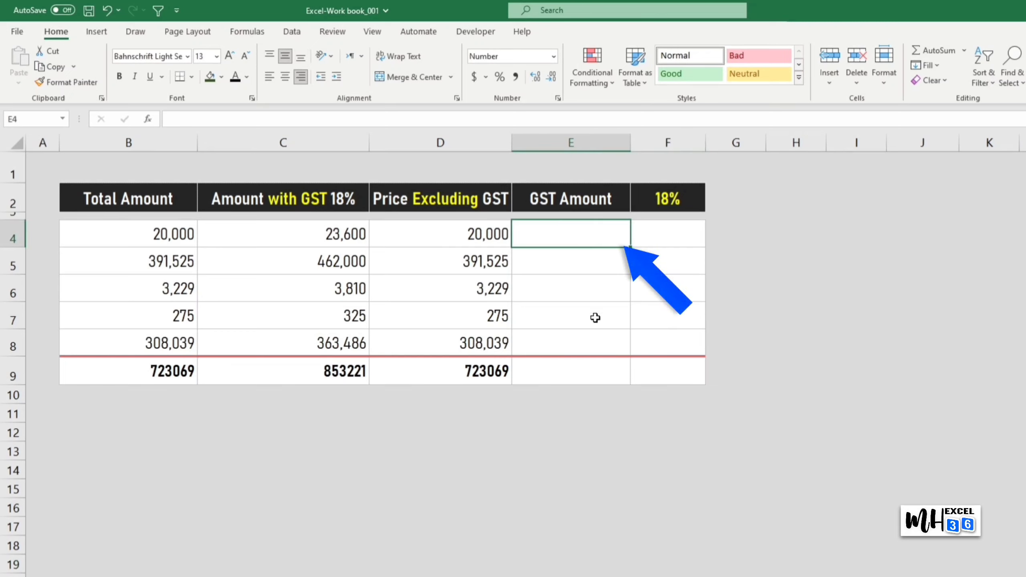
pyautogui.write('=')
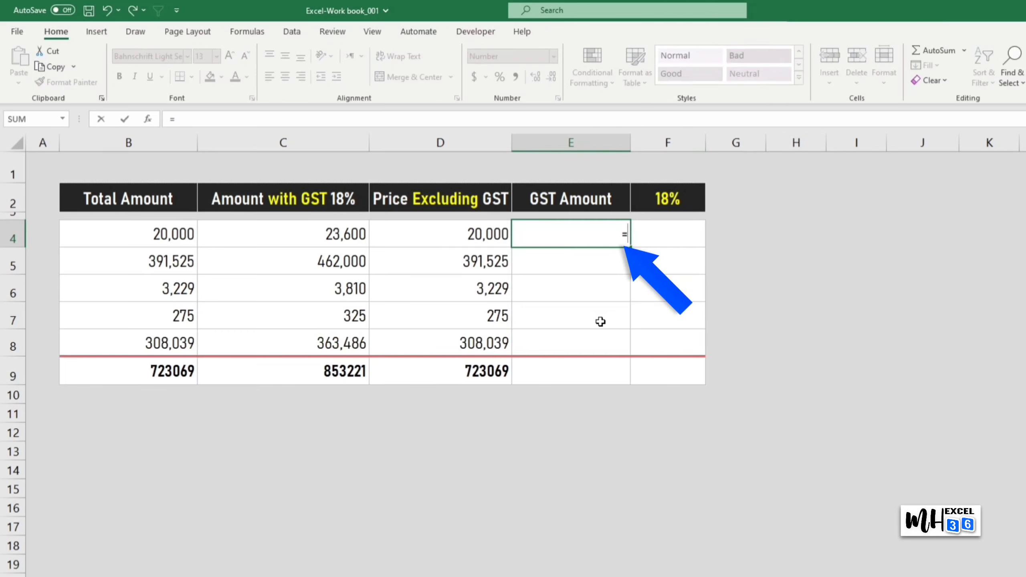
pyautogui.click(486, 238)
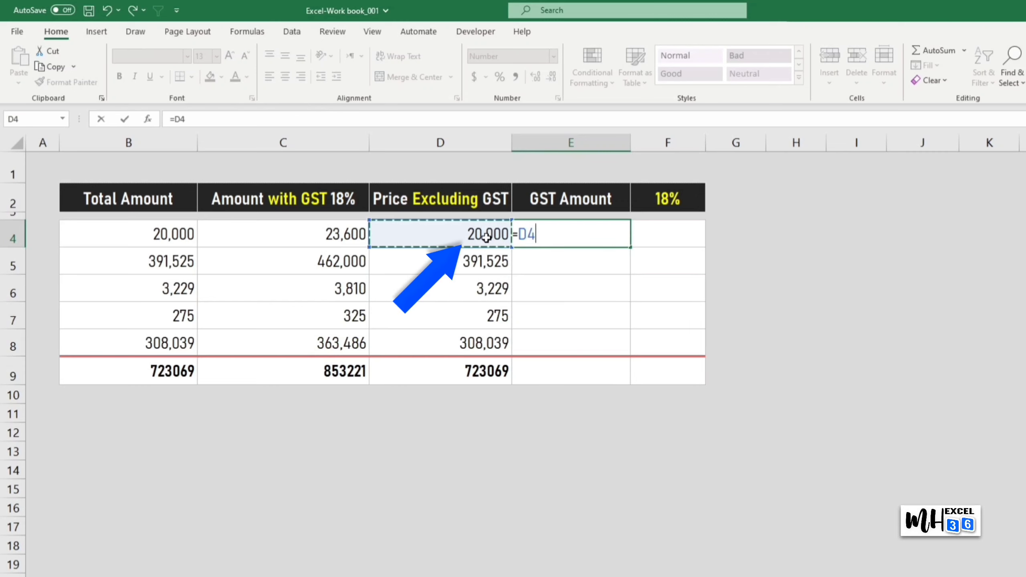
pyautogui.write('*')
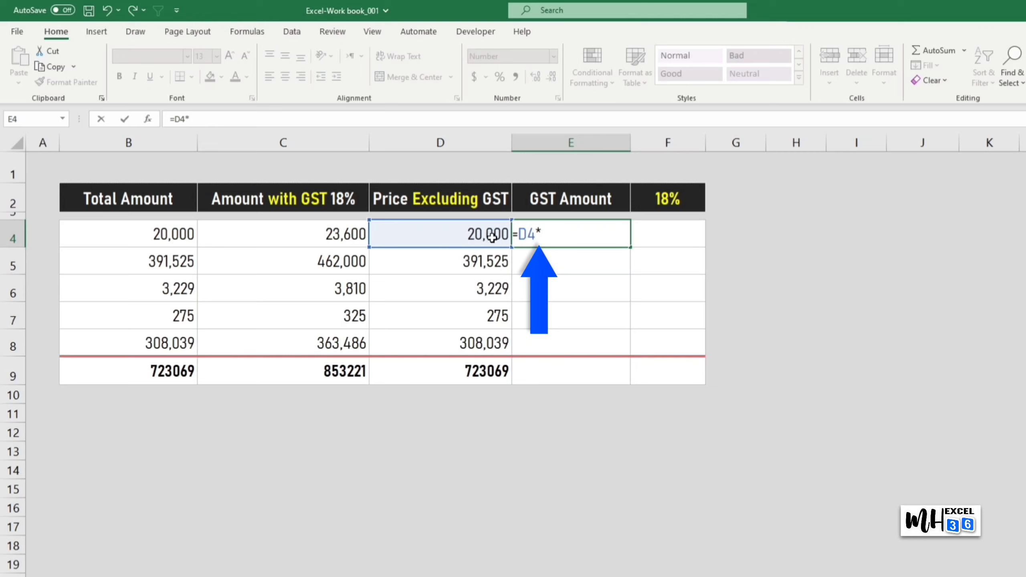
pyautogui.click(667, 200)
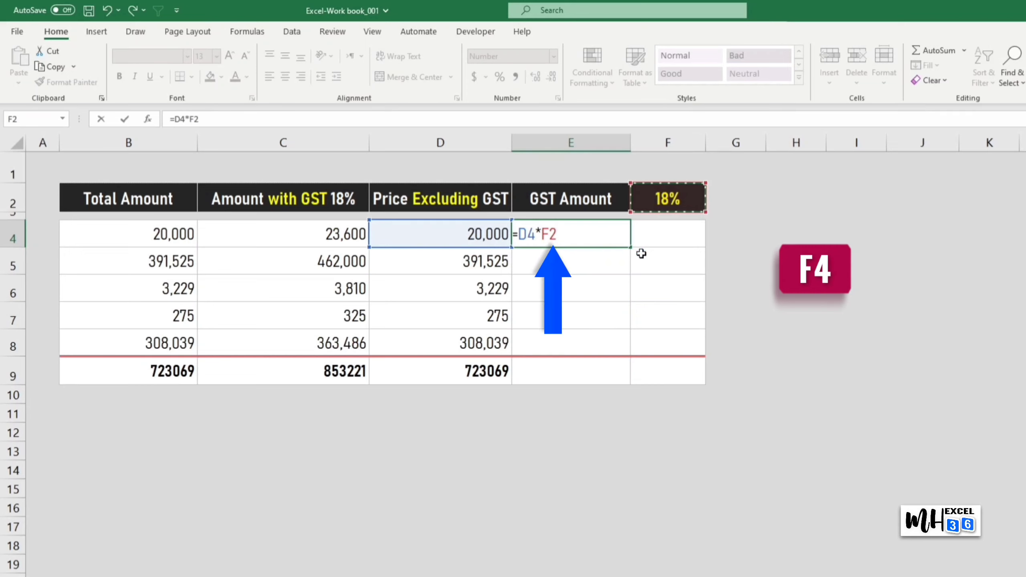
pyautogui.press('F4')
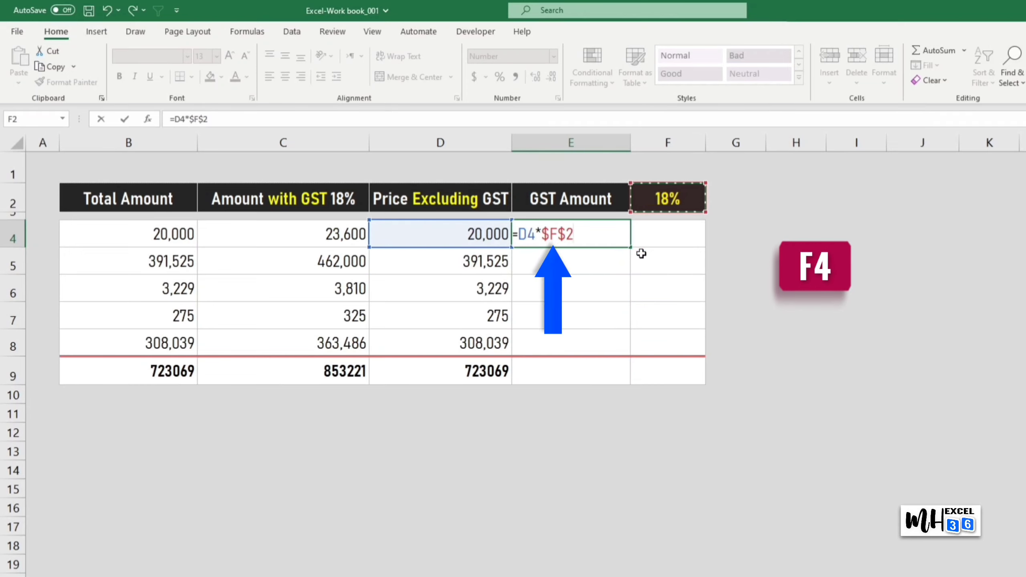
pyautogui.press('Return')
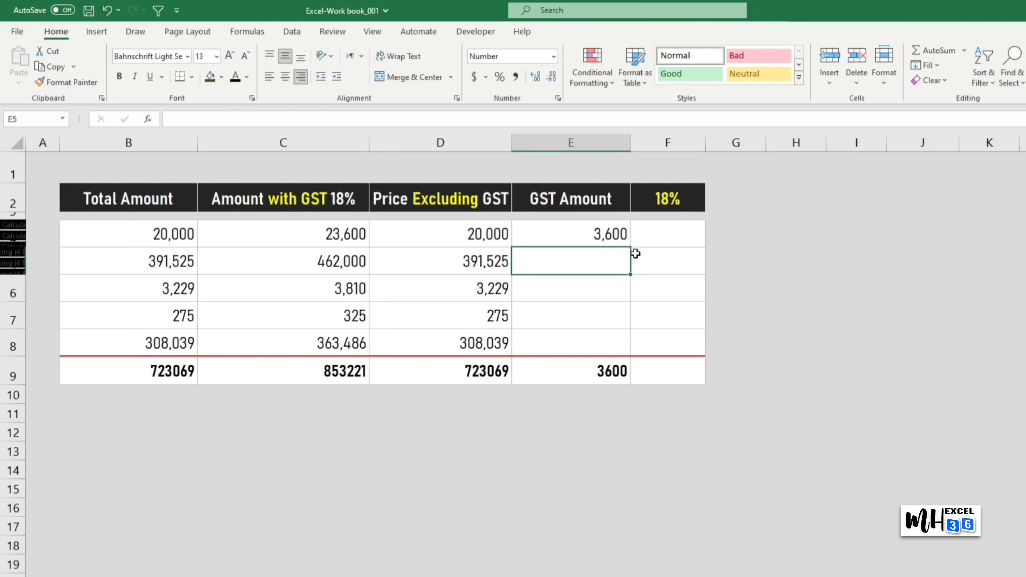
pyautogui.click(609, 232)
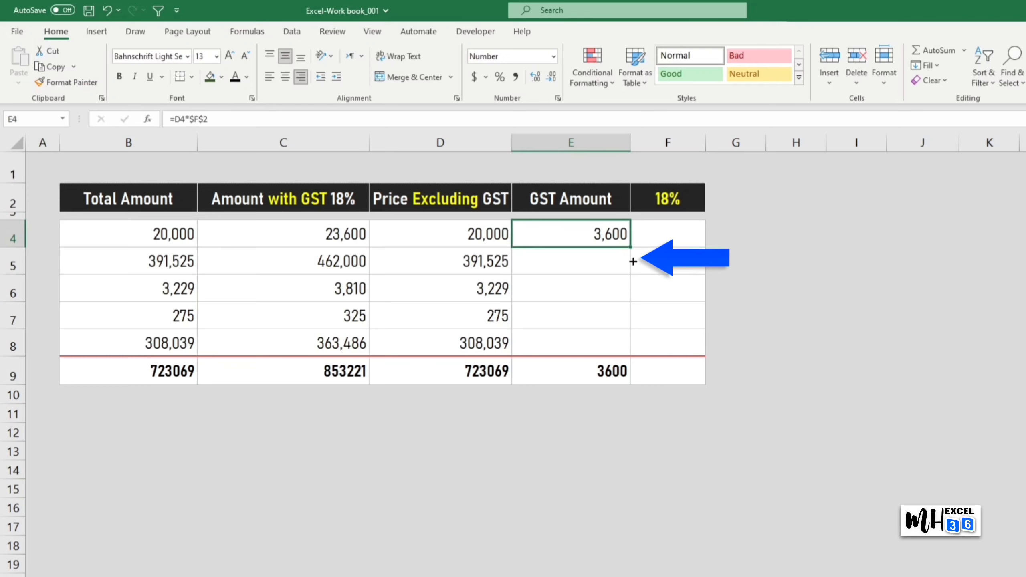
pyautogui.moveTo(632, 262); pyautogui.dragTo(633, 355)
pyautogui.click(923, 508)
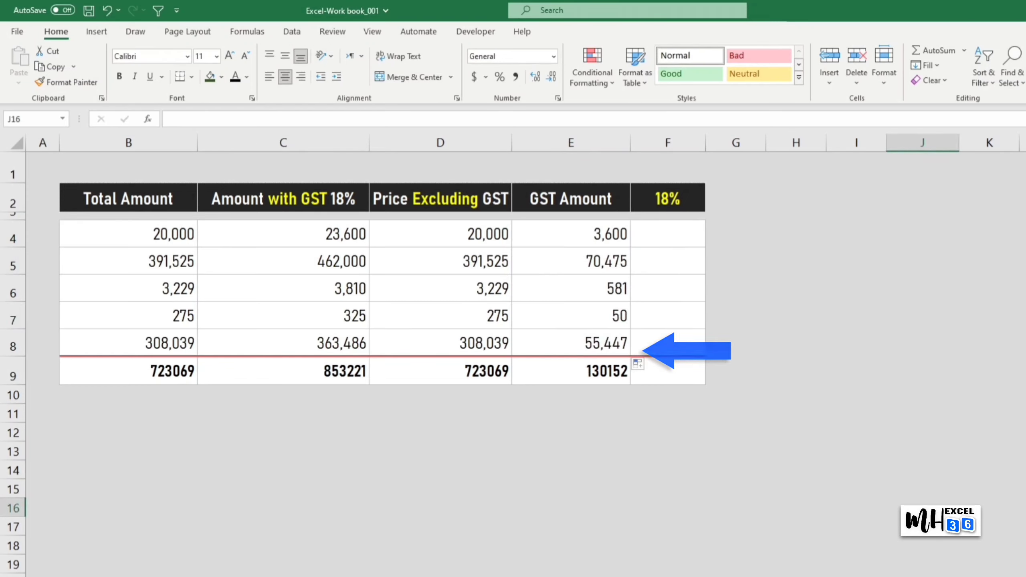
pyautogui.doubleClick(668, 564)
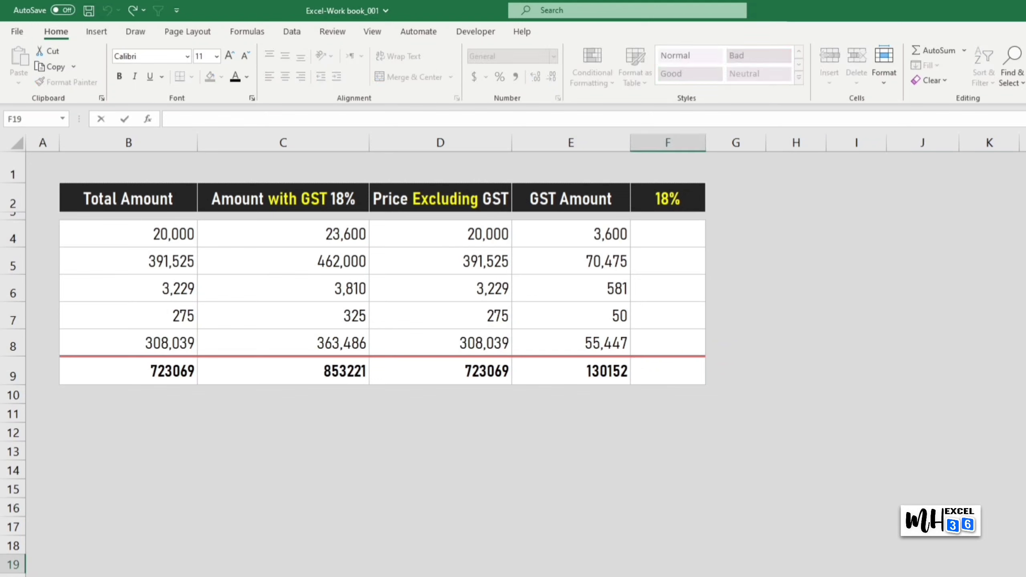
# - Change the GST rate in F2 to 15%
pyautogui.click(673, 202)
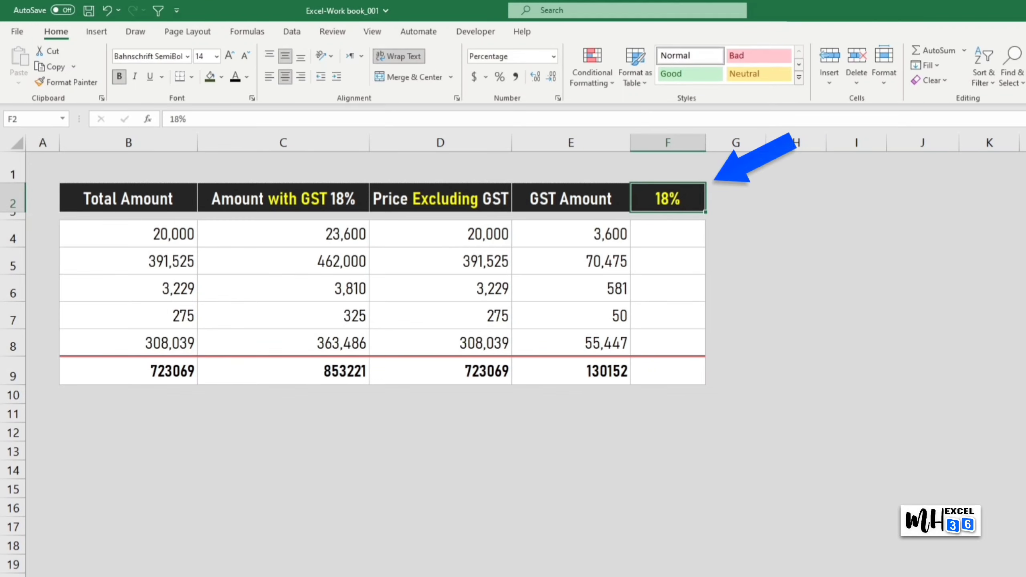
pyautogui.write('15')
pyautogui.press('Return')
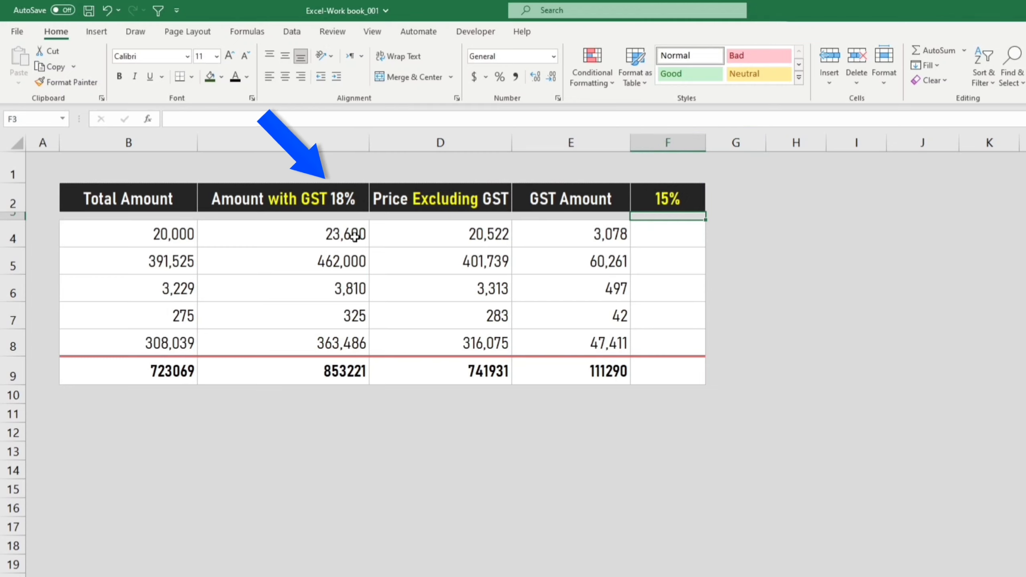
# - Relabel the C2 header 'Amount with GST 15%' and start retyping C4's formula =B4*1.18
pyautogui.doubleClick(343, 199)
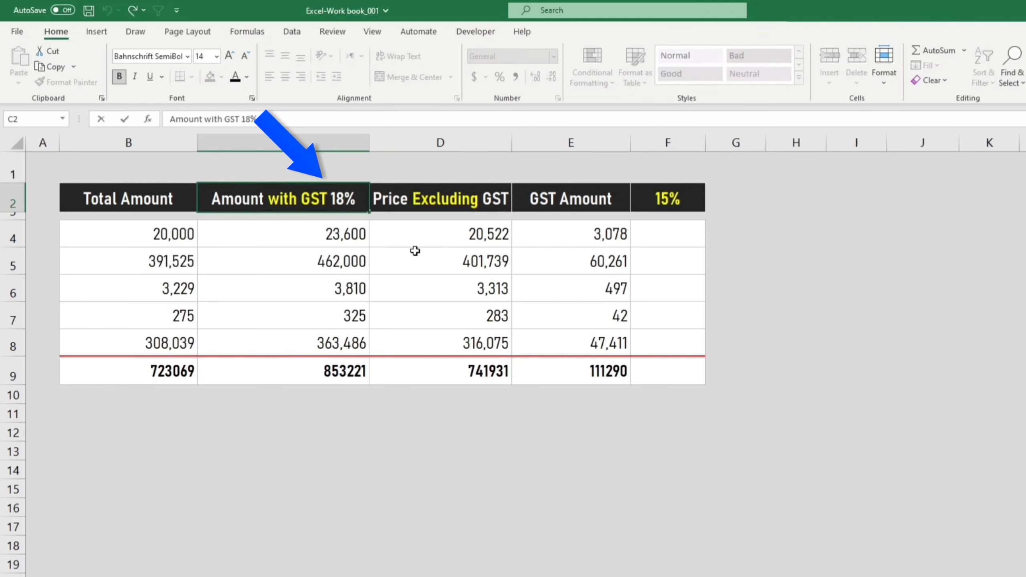
pyautogui.press('BackSpace')
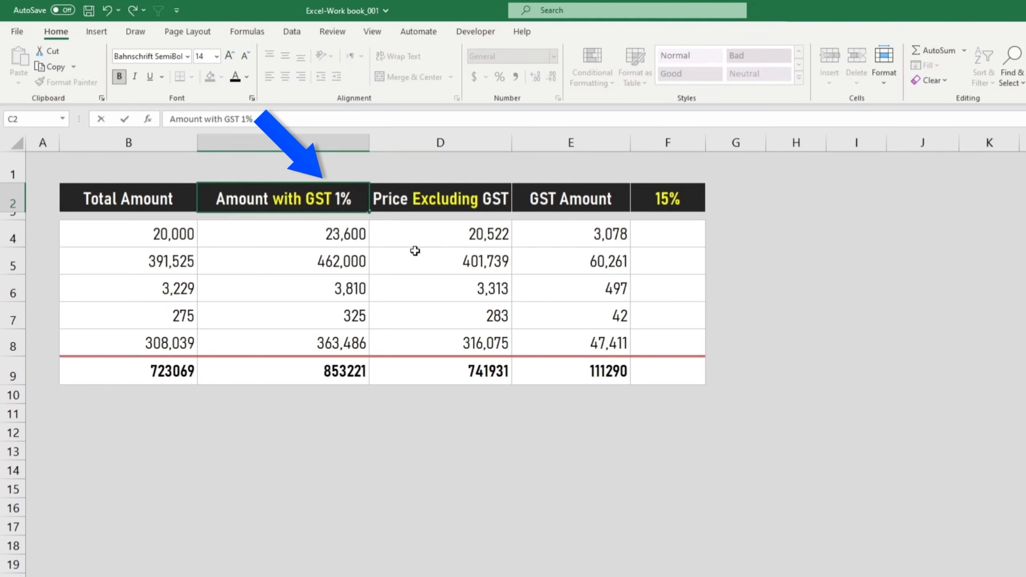
pyautogui.write('5')
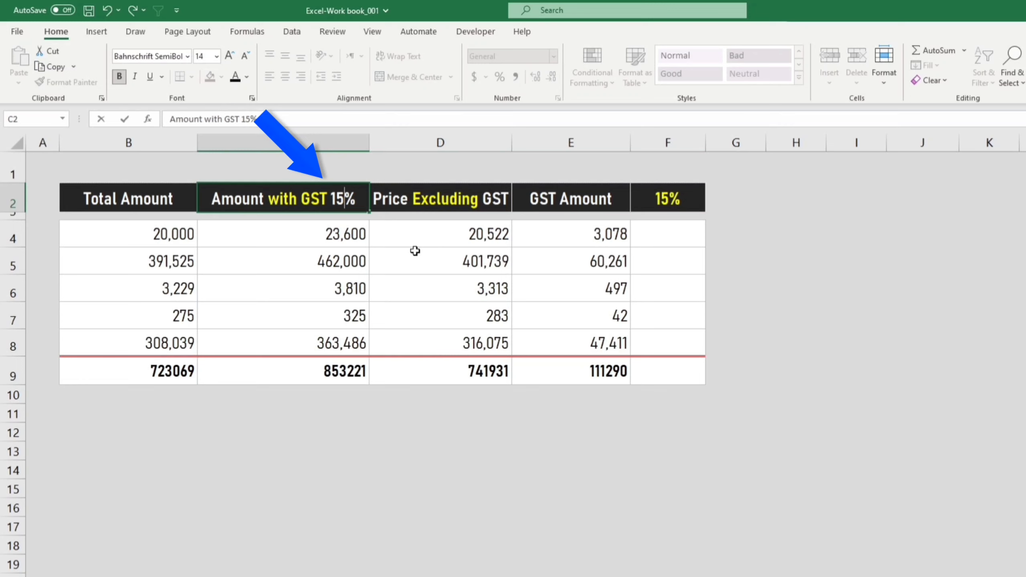
pyautogui.click(348, 235)
pyautogui.write('=B4*1.18')
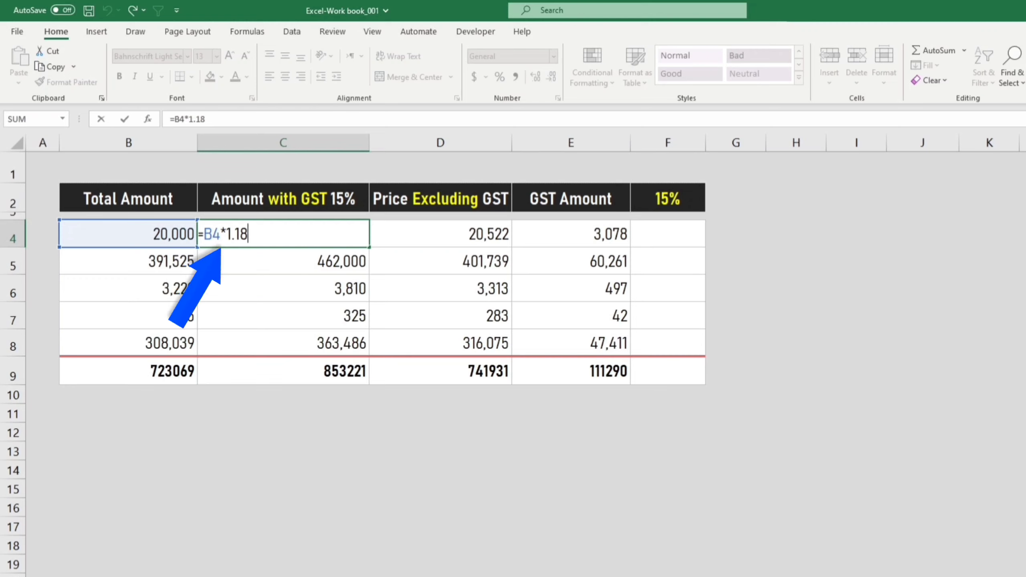
# - Change C4's formula to =B4*1.15 and fill it down to C8, totalling 831529
pyautogui.press('BackSpace')
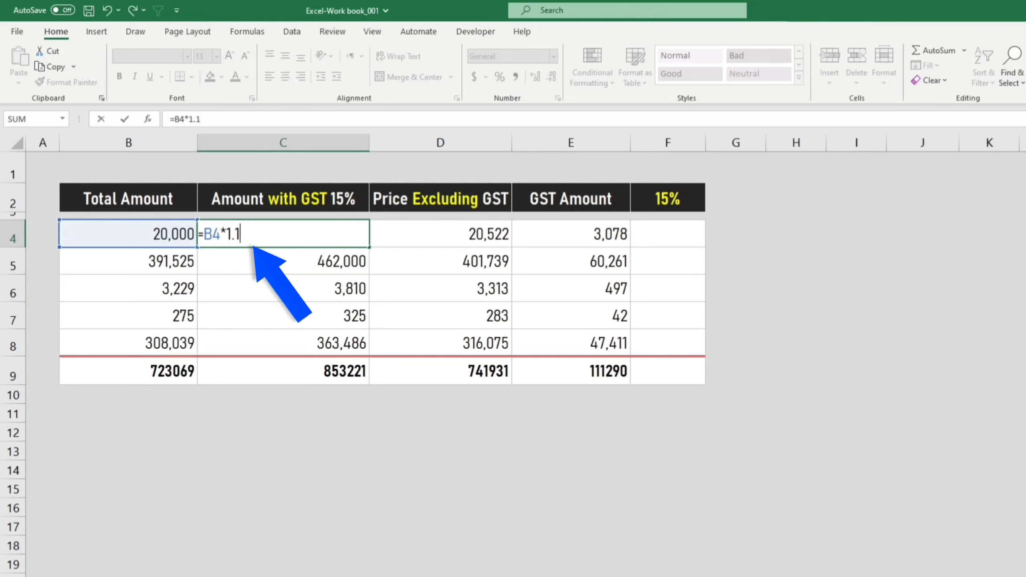
pyautogui.write('5')
pyautogui.press('Return')
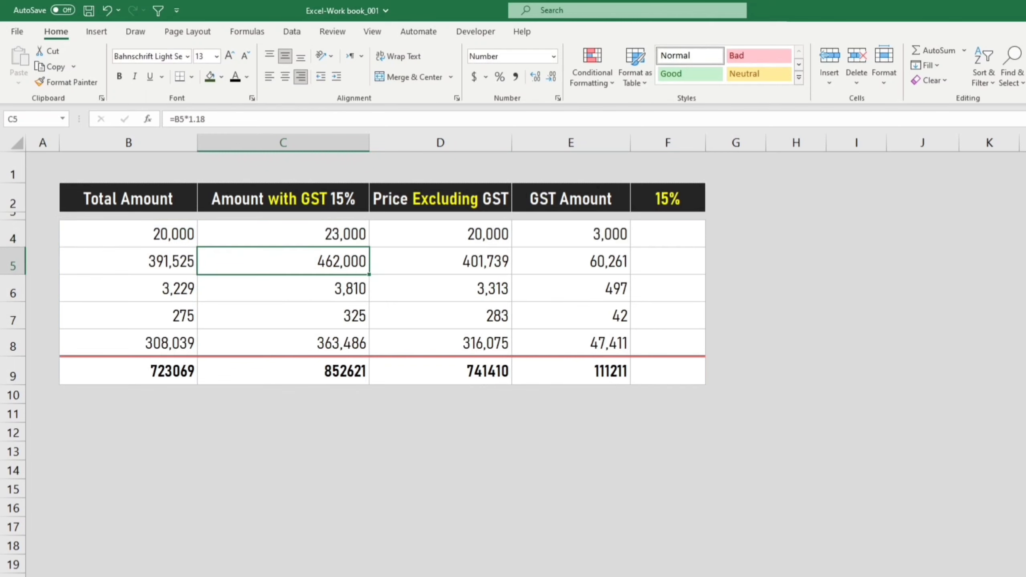
pyautogui.click(353, 230)
pyautogui.doubleClick(369, 249)
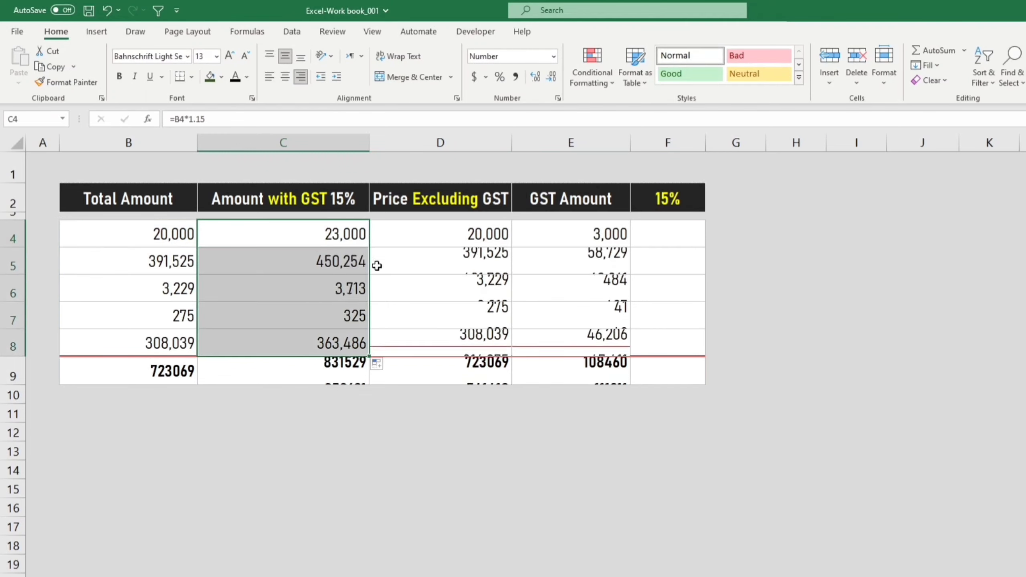
pyautogui.click(923, 574)
pyautogui.doubleClick(668, 564)
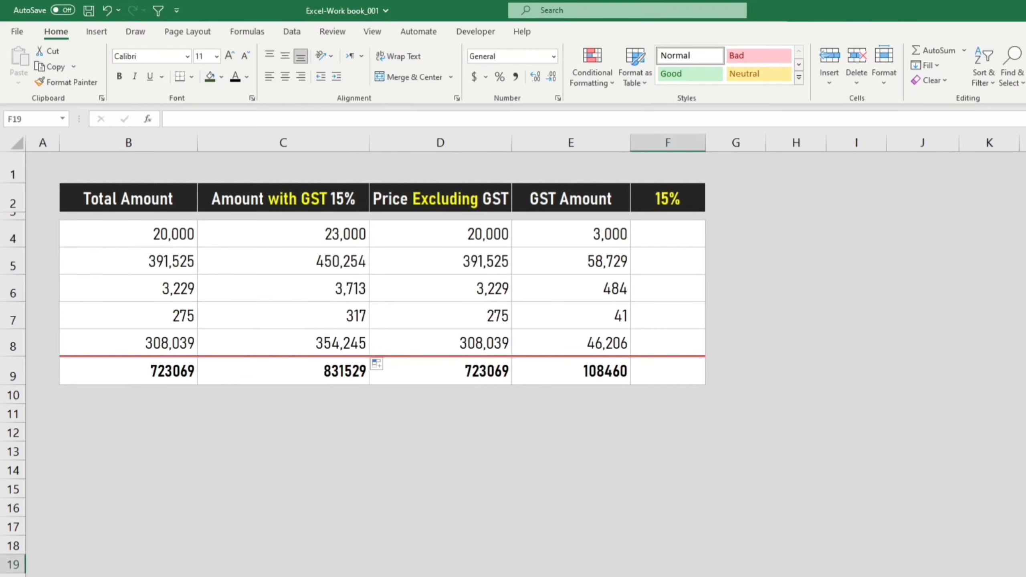